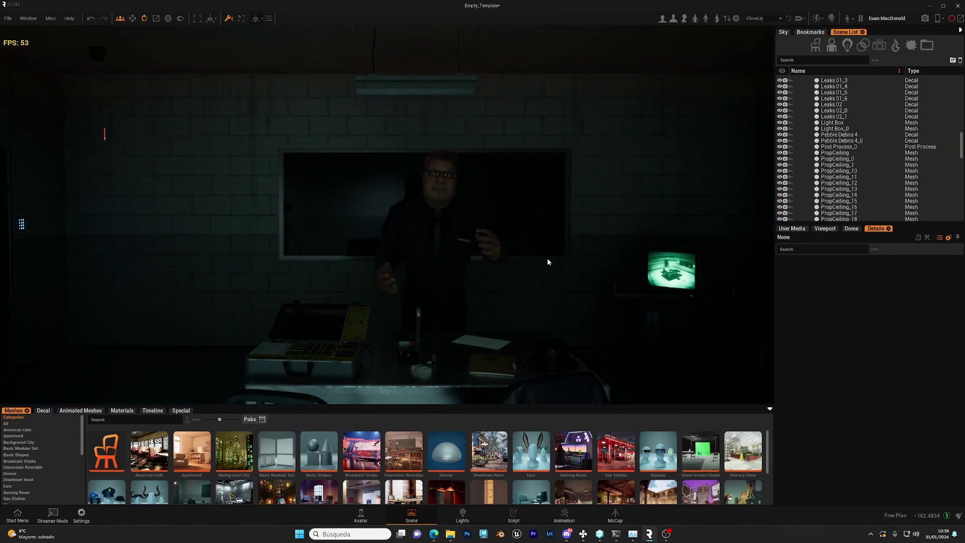
Step: Switch to the lighting workspace and add a new light rig to the interrogation room scene
{"action": "left_click", "coordinate": [462, 516]}
{"action": "right_click_drag", "start_coordinate": [504, 308], "coordinate": [532, 309]}
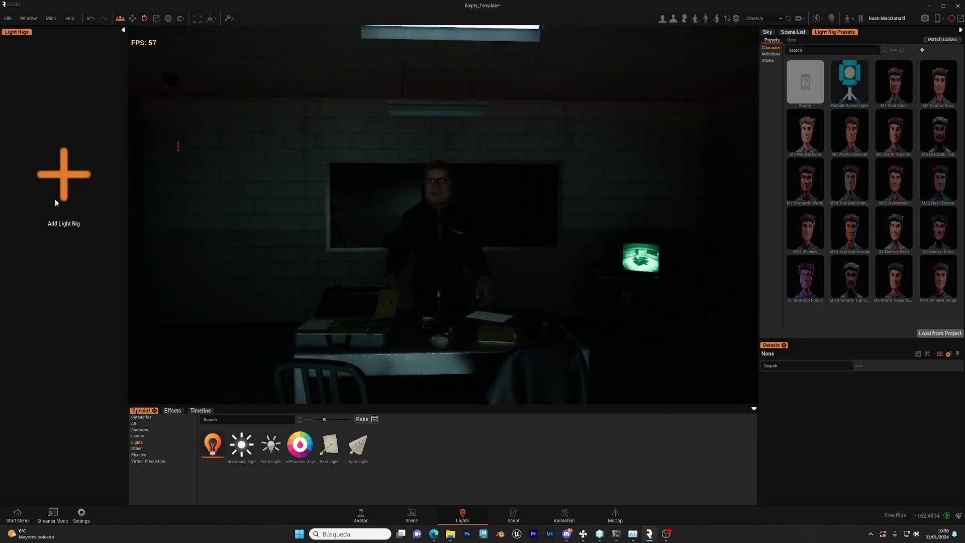
{"action": "left_click", "coordinate": [68, 187]}
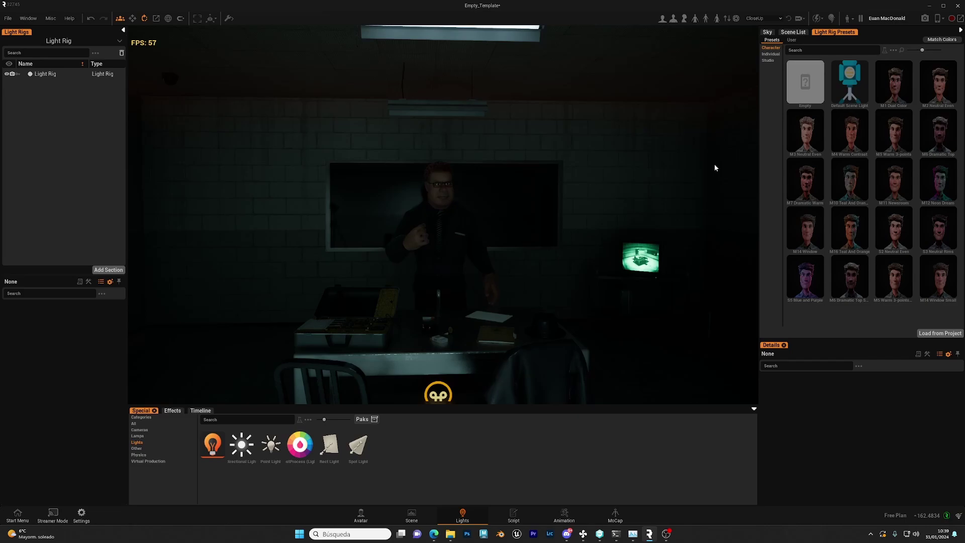
Step: Try the M4 Warm Contrast and M10 Teal And Orange 2 presets on the light rig and settle on M16 Teal And Orange
{"action": "double_click", "coordinate": [849, 129]}
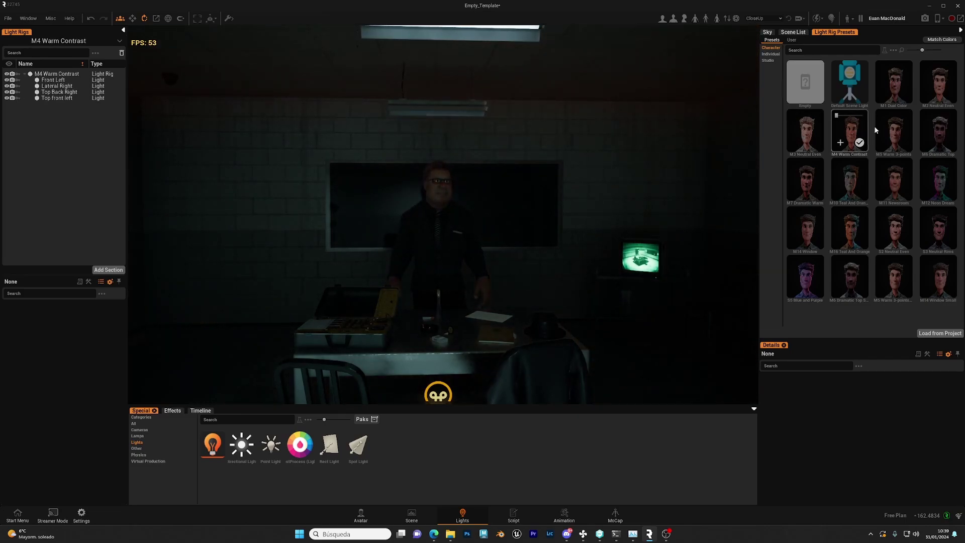
{"action": "double_click", "coordinate": [854, 178]}
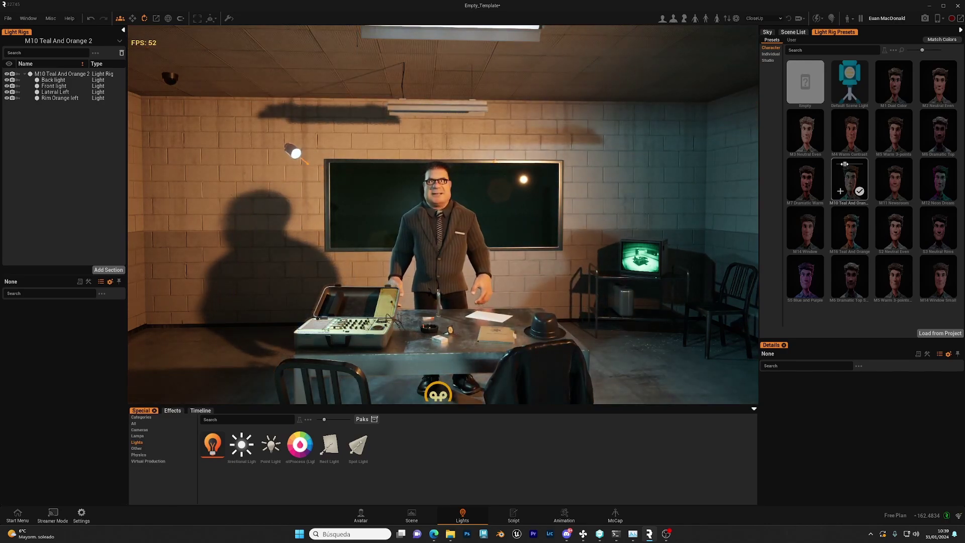
{"action": "left_click", "coordinate": [850, 221]}
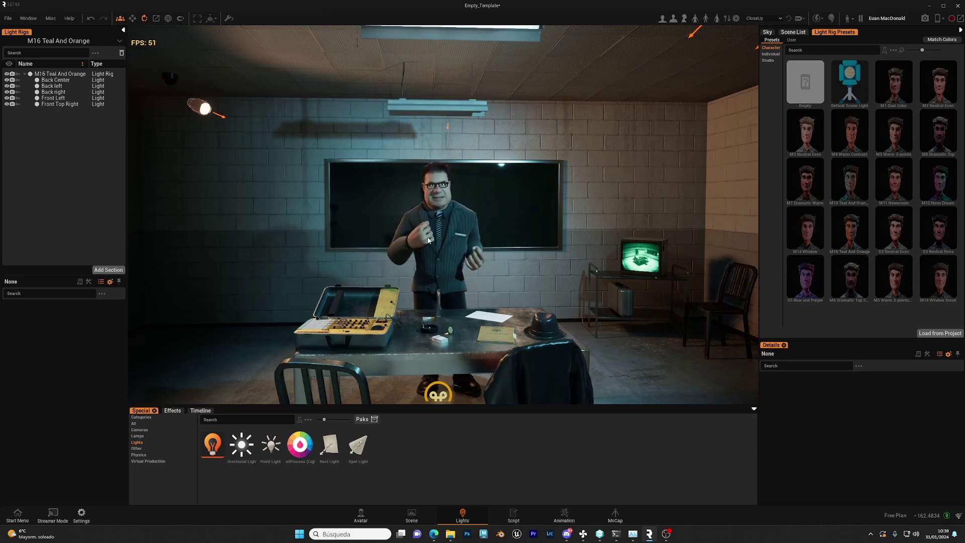
Step: Set the intensity of the rig's Front Left light to 0.3 and move the light higher and farther out from the character
{"action": "left_click", "coordinate": [56, 75]}
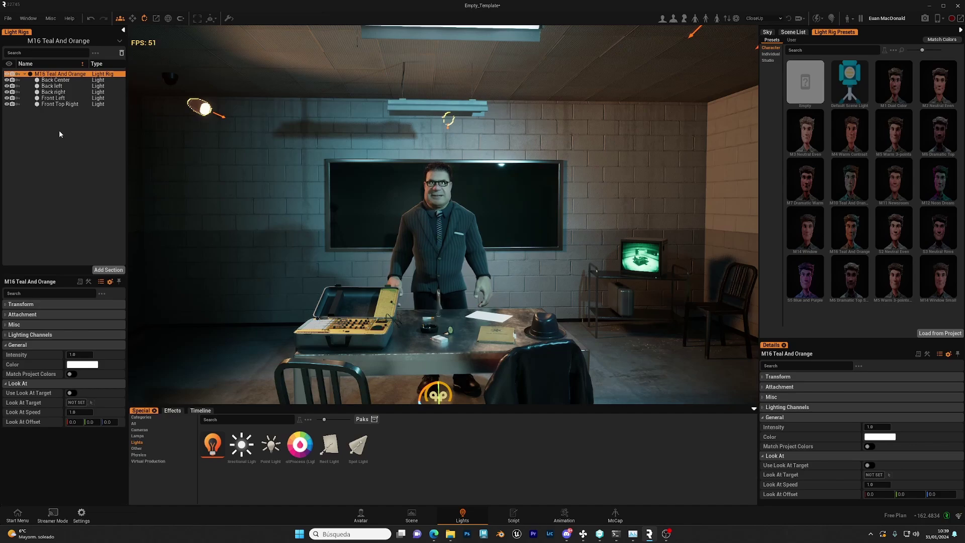
{"action": "left_click", "coordinate": [61, 98]}
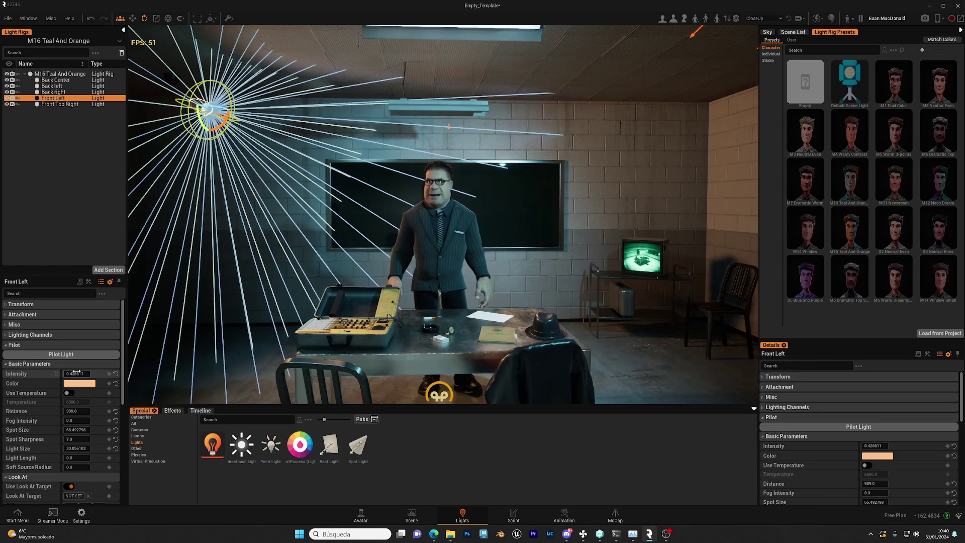
{"action": "left_click", "coordinate": [76, 373]}
{"action": "type", "text": "0.3"}
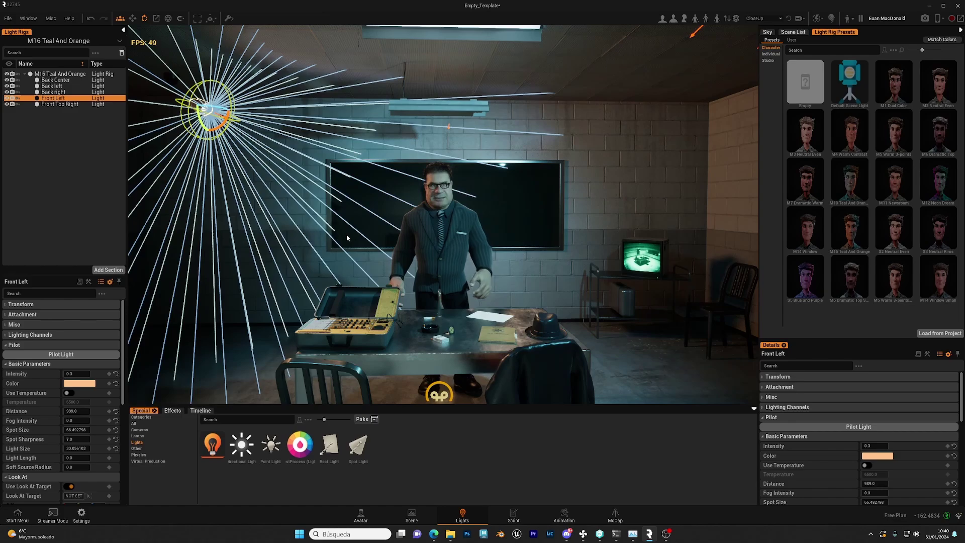
{"action": "type", "text": "w"}
{"action": "left_click_drag", "start_coordinate": [346, 238], "coordinate": [351, 244], "text": "ctrl"}
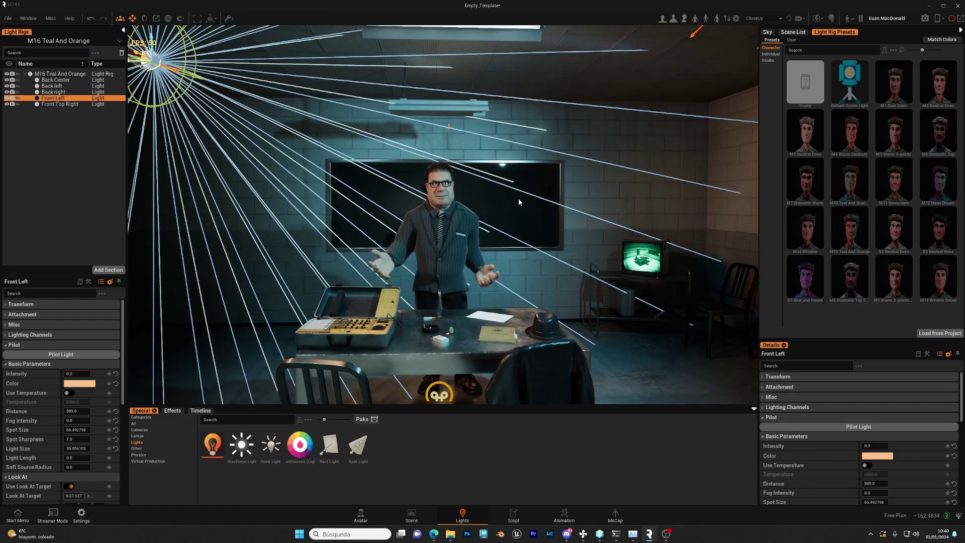
Step: Delete the rig's Back right light near the ceiling
{"action": "right_click_drag", "start_coordinate": [518, 198], "coordinate": [565, 157]}
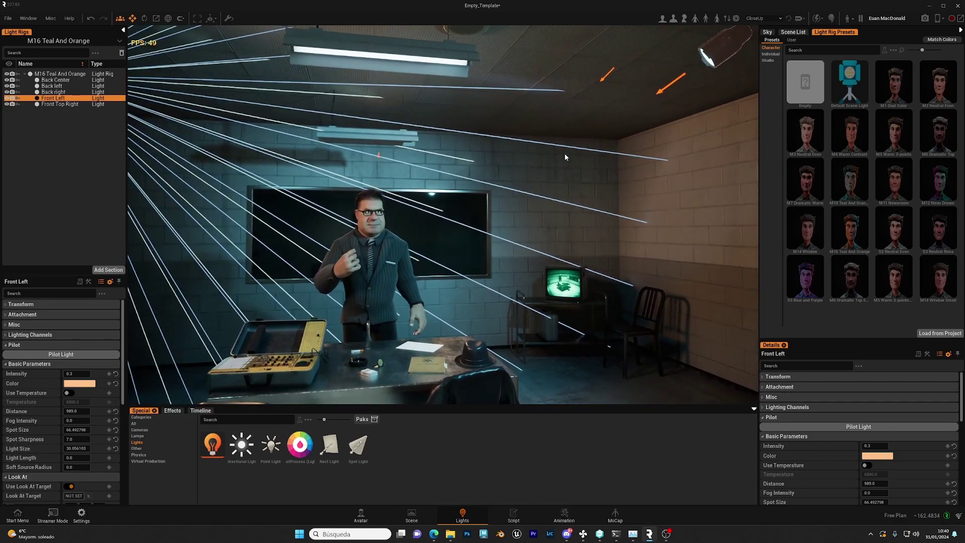
{"action": "left_click", "coordinate": [720, 56]}
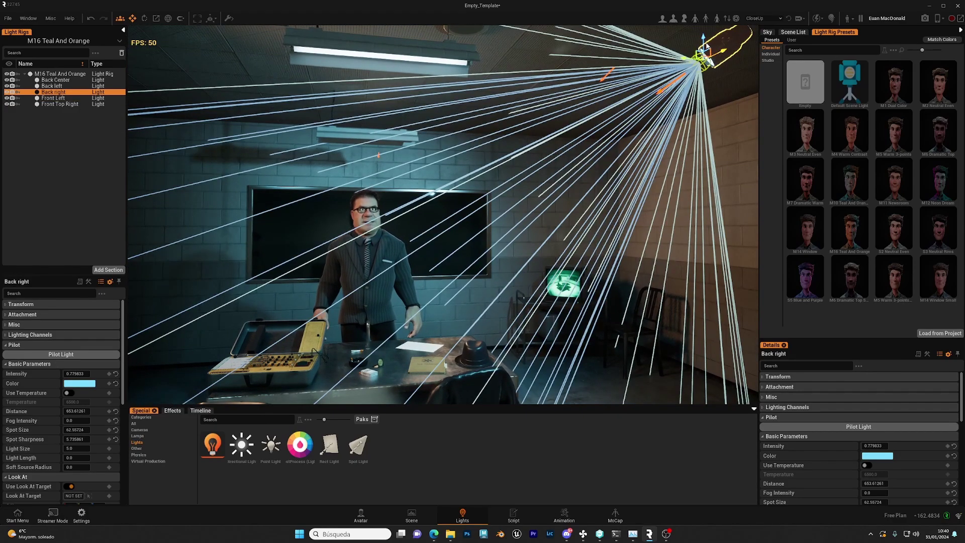
{"action": "left_click_drag", "start_coordinate": [706, 48], "coordinate": [705, 59]}
{"action": "key", "text": "Delete"}
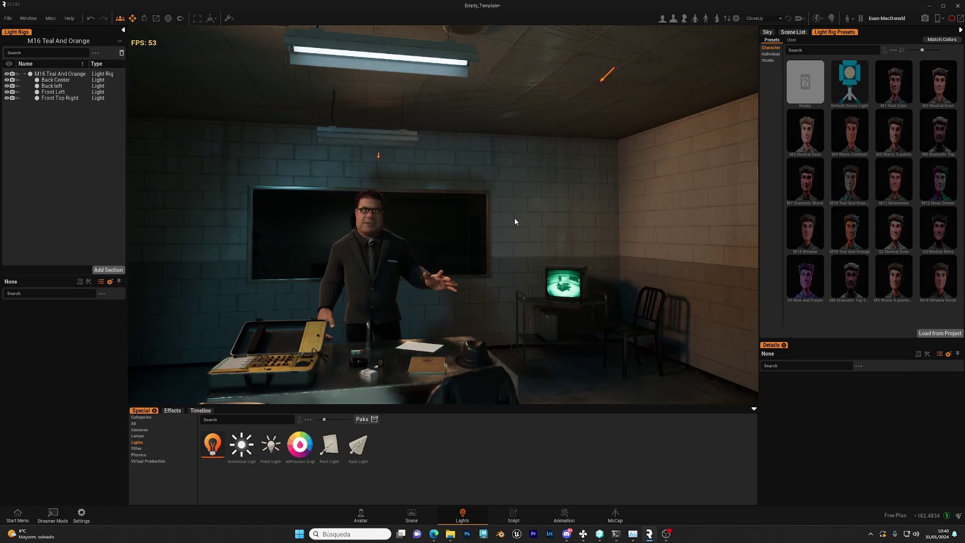
Step: Add a point light to the light rig beside the character and raise it off the table
{"action": "key", "text": "w"}
{"action": "right_click_drag", "start_coordinate": [516, 219], "coordinate": [495, 232]}
{"action": "key", "text": "s"}
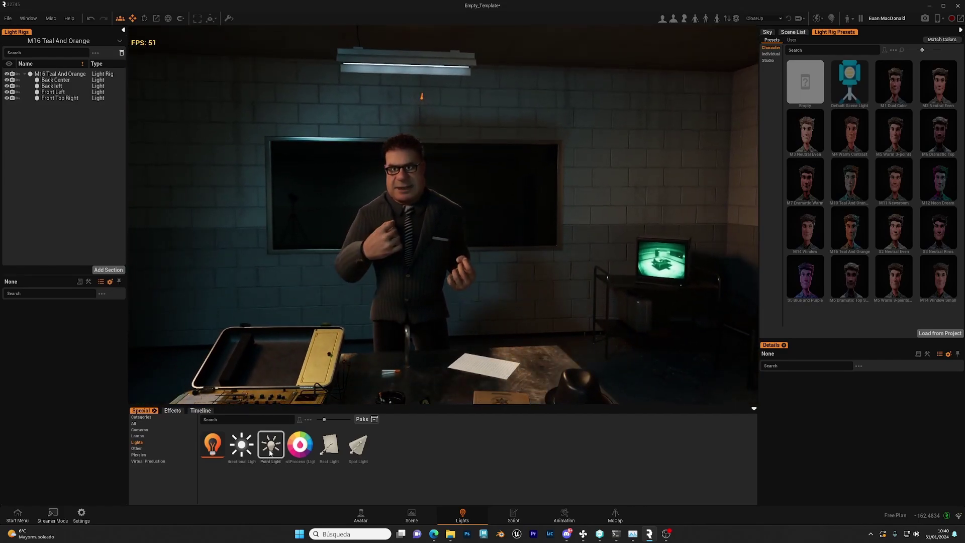
{"action": "left_click_drag", "start_coordinate": [297, 440], "coordinate": [552, 364]}
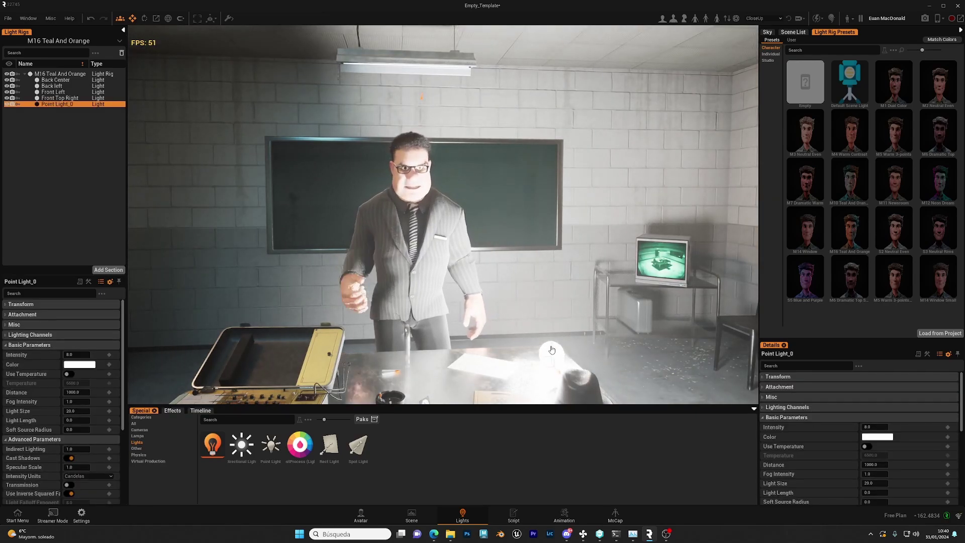
{"action": "left_click_drag", "start_coordinate": [555, 317], "coordinate": [574, 83]}
{"action": "left_click_drag", "start_coordinate": [560, 130], "coordinate": [591, 250]}
Step: Set the point light's intensity to 1.4, enable its color temperature at 11919, and adjust its position beside the chalkboard
{"action": "left_click_drag", "start_coordinate": [880, 427], "coordinate": [899, 456]}
{"action": "left_click", "coordinate": [867, 447]}
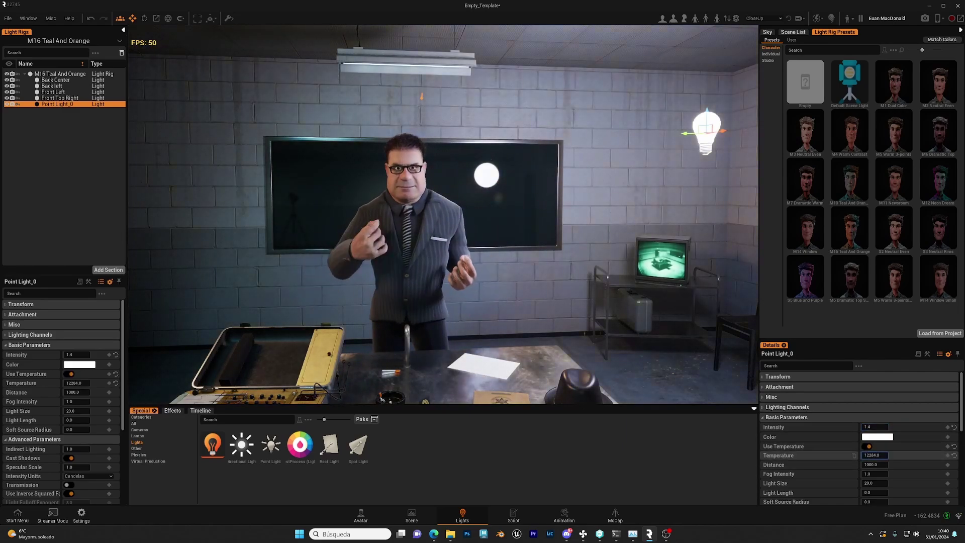
{"action": "left_click_drag", "start_coordinate": [705, 131], "coordinate": [680, 241]}
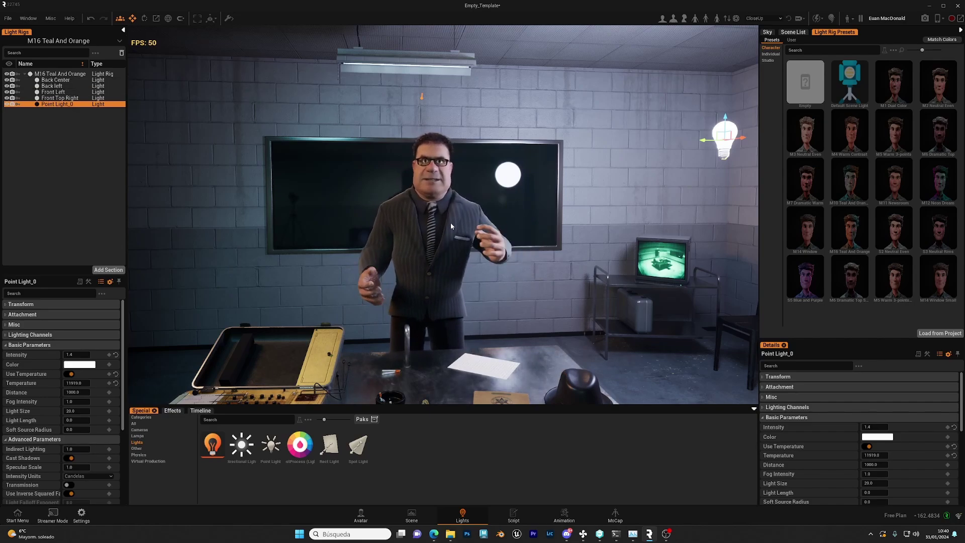
Step: Switch to the scene workspace and filter the scene list to show only lights
{"action": "right_click_drag", "start_coordinate": [442, 215], "coordinate": [431, 213]}
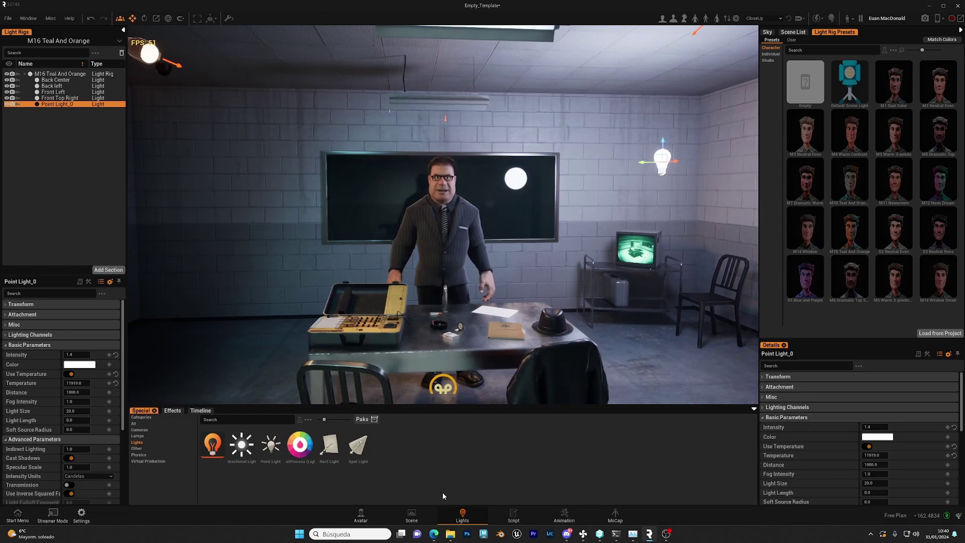
{"action": "left_click", "coordinate": [411, 515]}
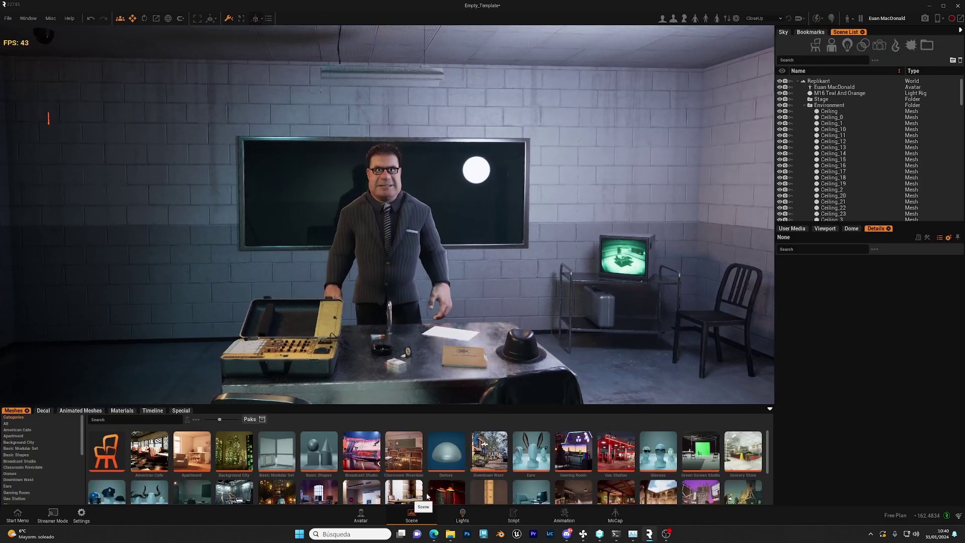
{"action": "left_click", "coordinate": [847, 49]}
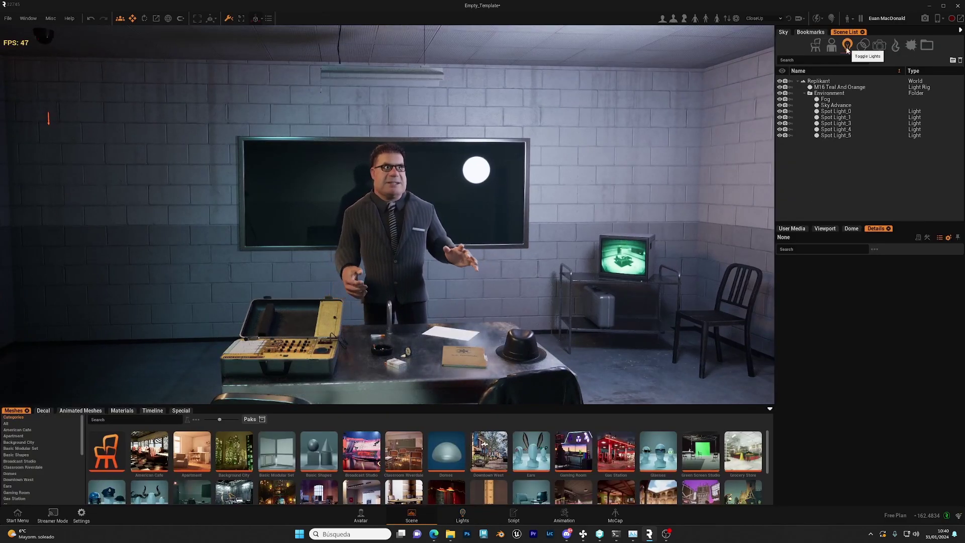
Step: Rotate the whole M16 Teal And Orange light rig around the character to a yaw of about -49 degrees
{"action": "left_click", "coordinate": [824, 88]}
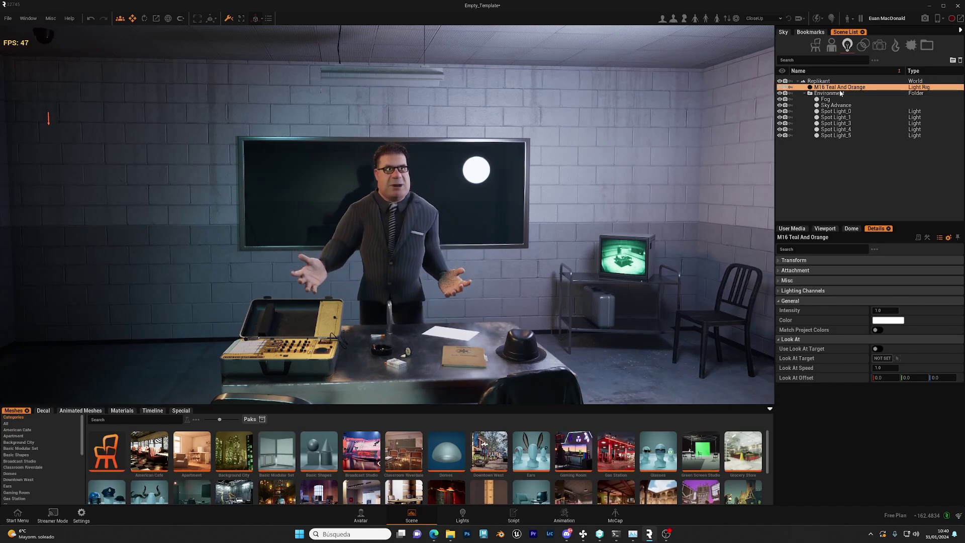
{"action": "right_click_drag", "start_coordinate": [487, 212], "coordinate": [437, 221]}
{"action": "key", "text": "s"}
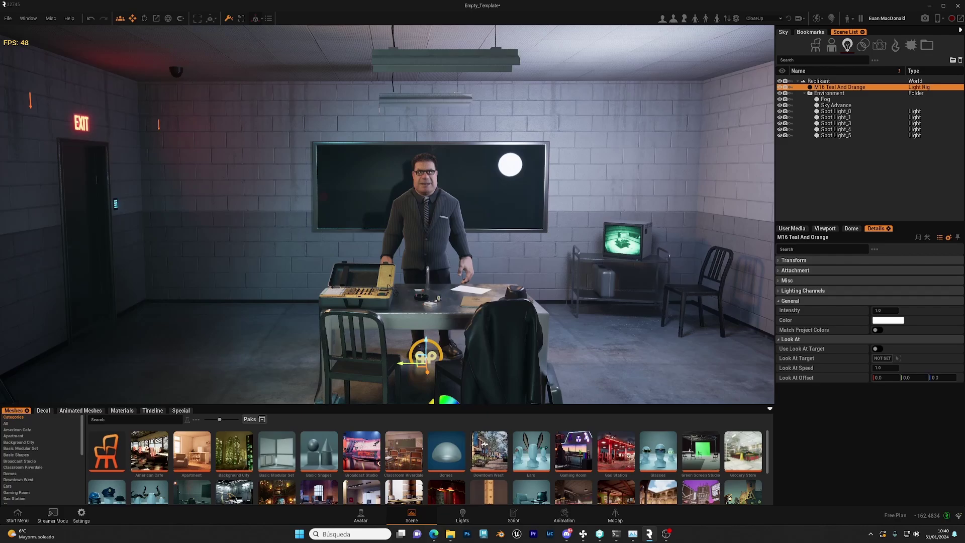
{"action": "right_click_drag", "start_coordinate": [508, 190], "coordinate": [505, 189]}
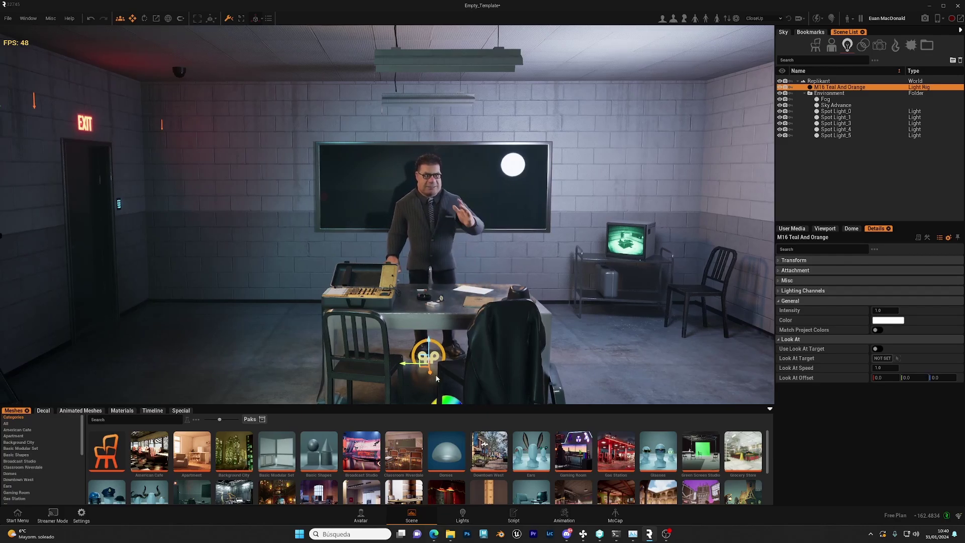
{"action": "left_click_drag", "start_coordinate": [437, 378], "coordinate": [520, 361]}
{"action": "key", "text": "e"}
{"action": "mouse_move", "coordinate": [429, 356]}
{"action": "left_mouse_down"}
{"action": "mouse_move", "coordinate": [450, 355]}
{"action": "mouse_move", "coordinate": [431, 346]}
{"action": "left_mouse_up"}
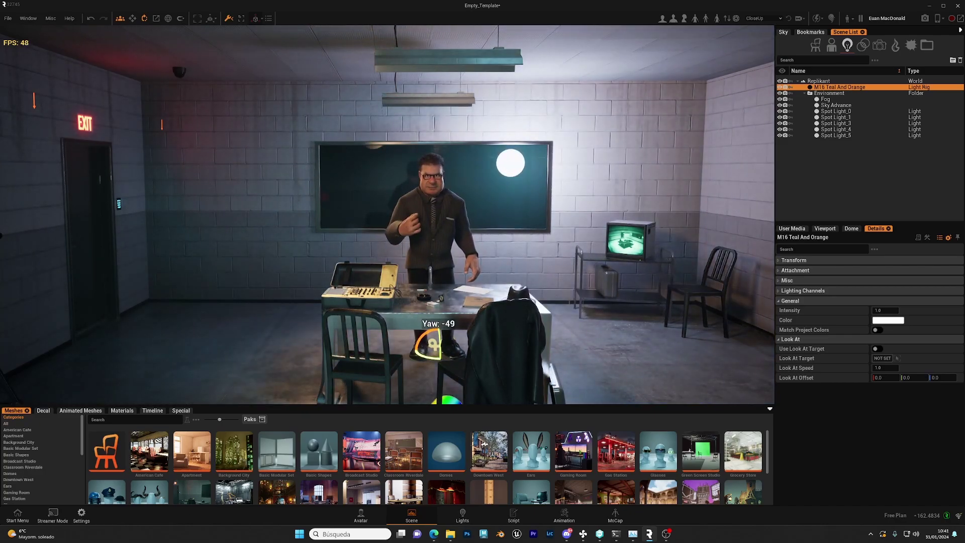
Step: Examine how the rotated light rig lights the character and the room, both close up and from farther back
{"action": "right_click_drag", "start_coordinate": [433, 345], "coordinate": [441, 338]}
{"action": "key", "text": "w"}
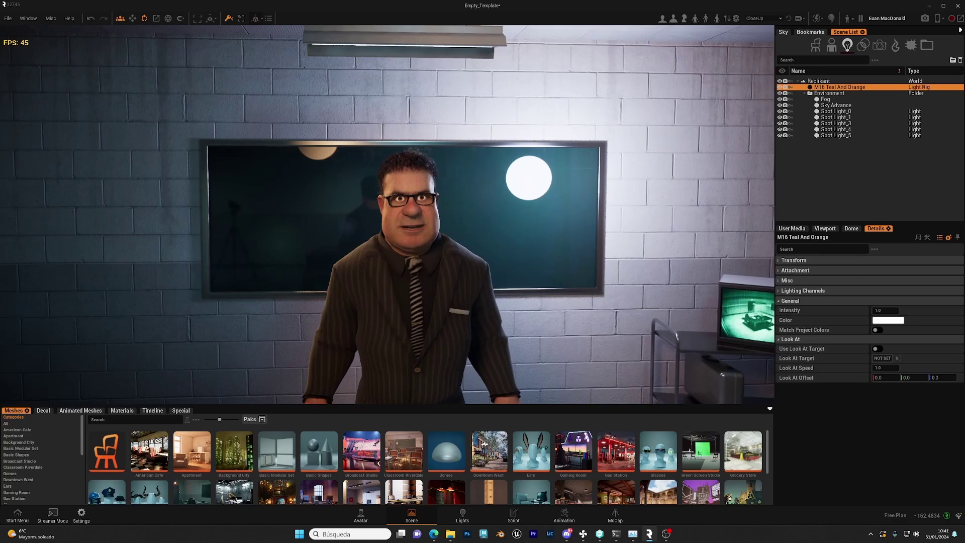
{"action": "key", "text": "s"}
{"action": "mouse_move", "coordinate": [884, 311]}
{"action": "left_mouse_down"}
{"action": "mouse_move", "coordinate": [872, 311]}
{"action": "mouse_move", "coordinate": [885, 310]}
{"action": "left_mouse_up"}
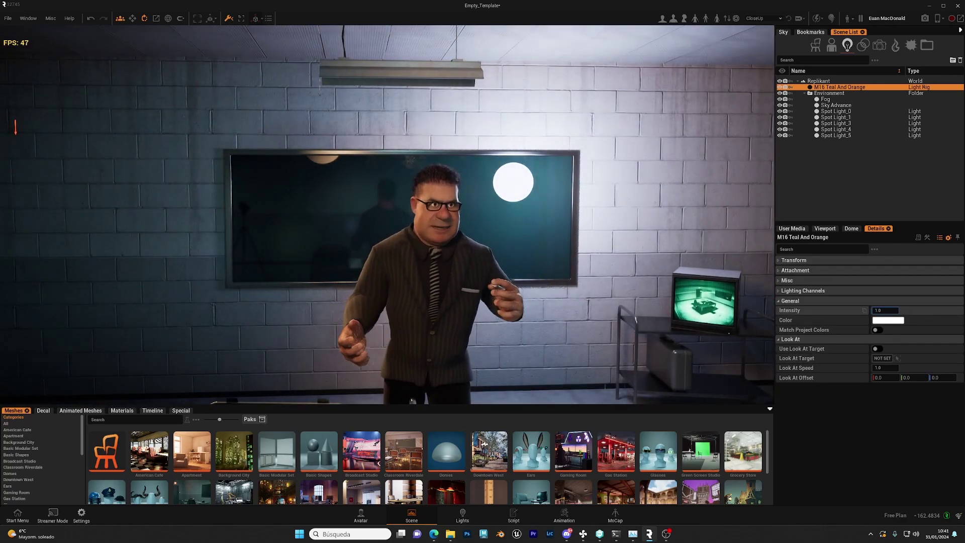
{"action": "key", "text": "s"}
{"action": "right_click_drag", "start_coordinate": [563, 297], "coordinate": [559, 316]}
{"action": "key", "text": "q"}
{"action": "key", "text": "a"}
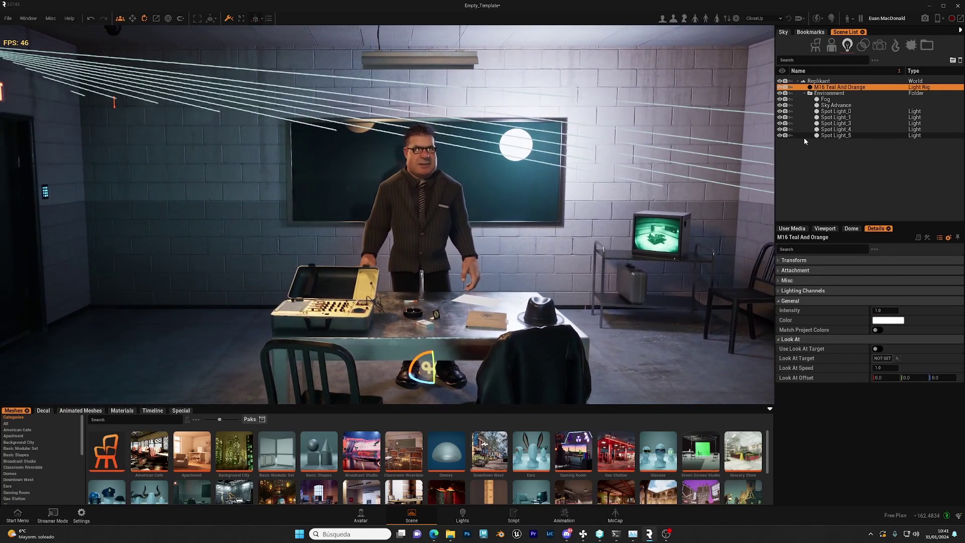
{"action": "right_click_drag", "start_coordinate": [617, 131], "coordinate": [605, 136]}
{"action": "key", "text": "s"}
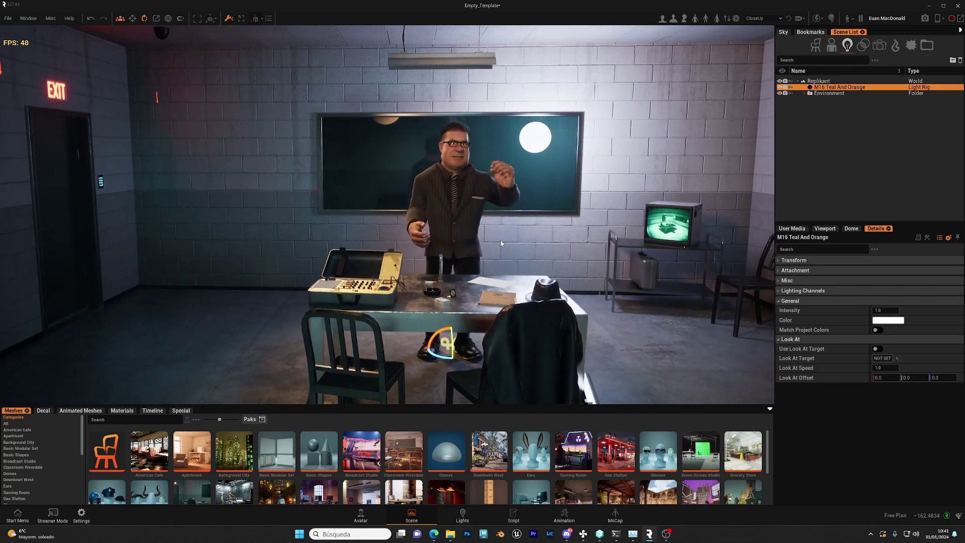
{"action": "right_click_drag", "start_coordinate": [511, 268], "coordinate": [511, 265]}
{"action": "key", "text": "w"}
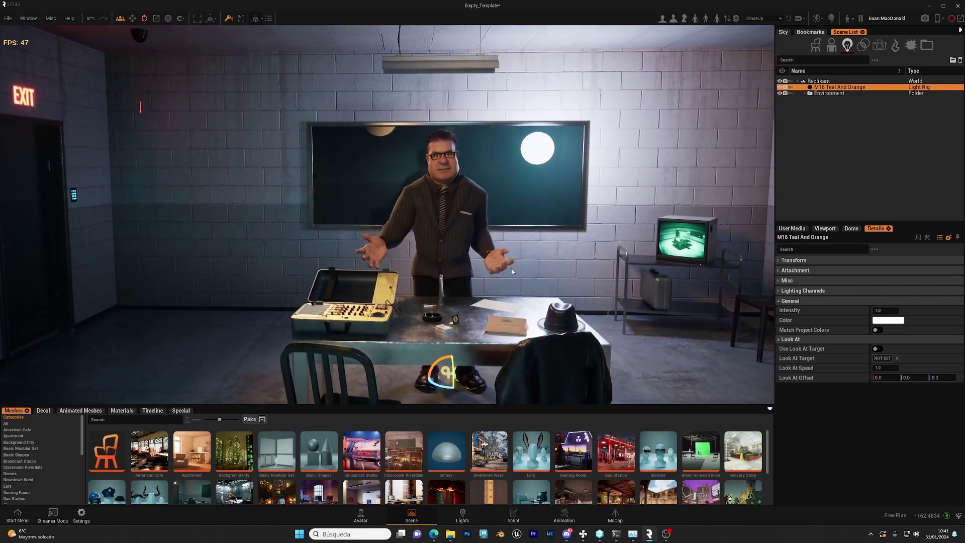
Step: Inspect the rig's Front Top Right light and its beam over the table in the lighting workspace
{"action": "left_click", "coordinate": [462, 515]}
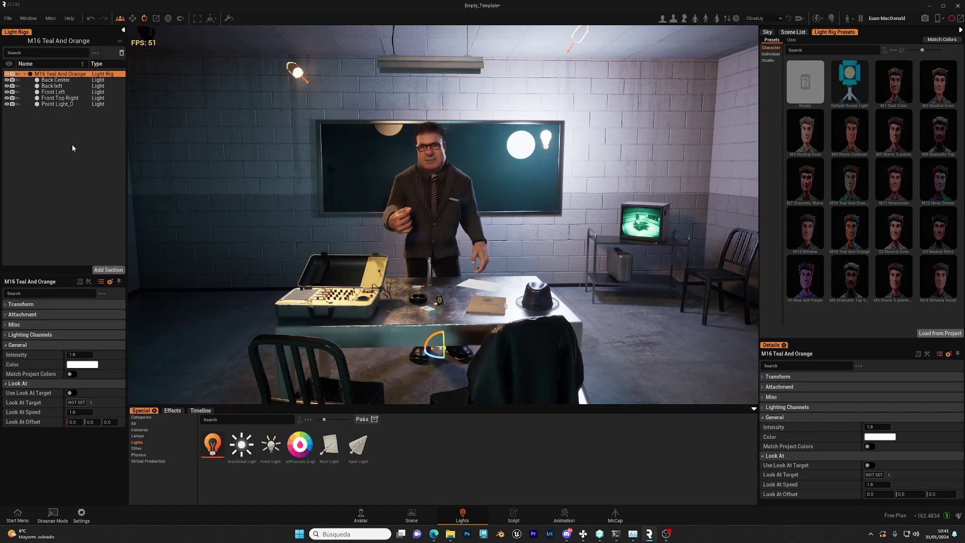
{"action": "left_click", "coordinate": [59, 98]}
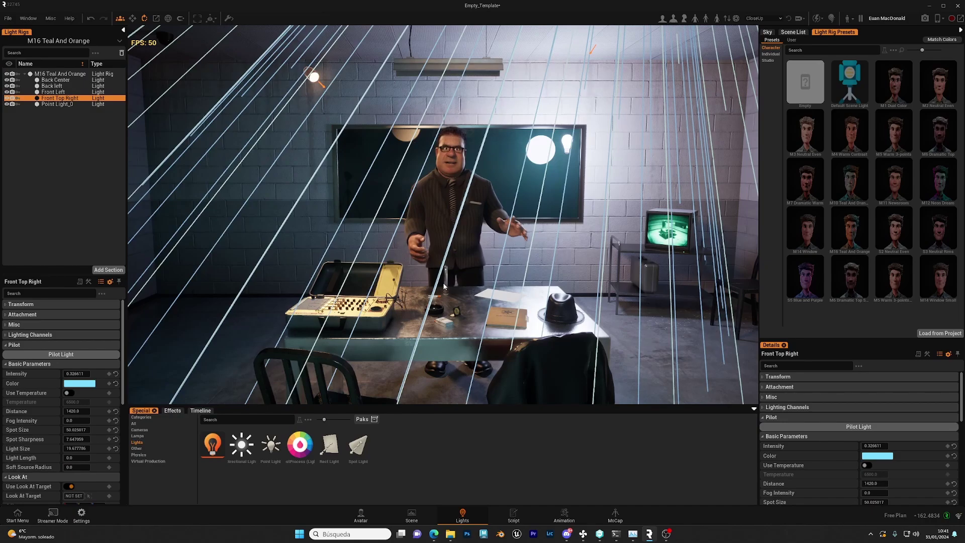
{"action": "right_click_drag", "start_coordinate": [471, 265], "coordinate": [470, 258]}
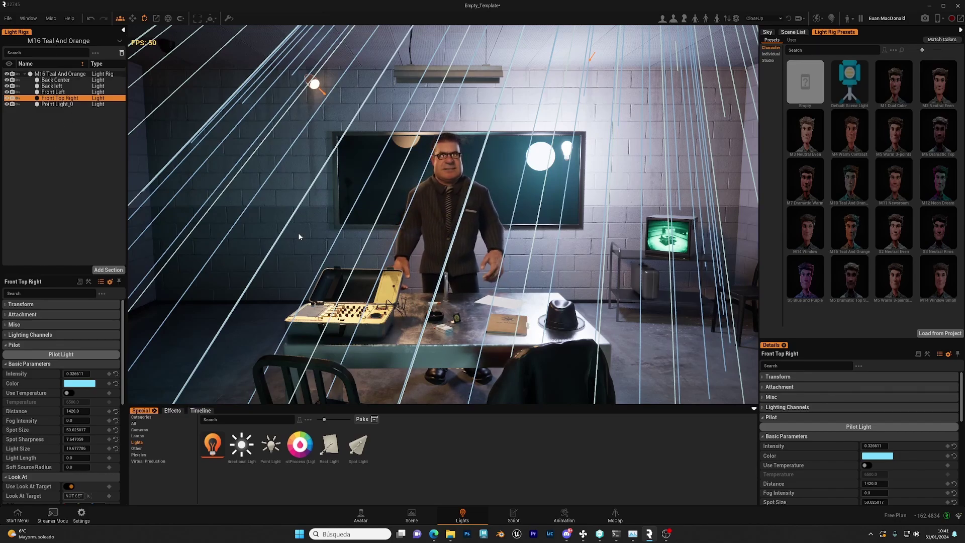
{"action": "left_click", "coordinate": [495, 367]}
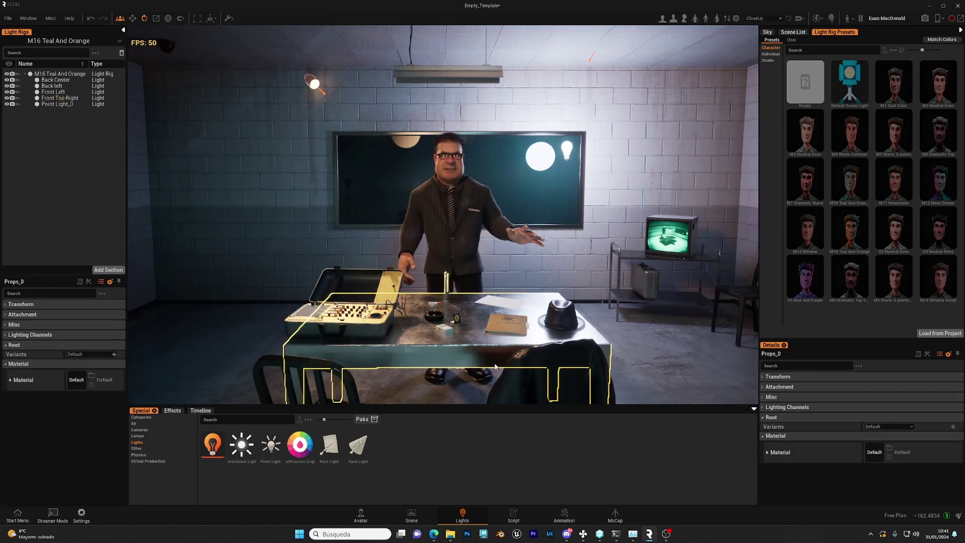
Step: Return to the scene workspace and show the special light assets available for placement
{"action": "left_click", "coordinate": [412, 515]}
{"action": "key", "text": "s"}
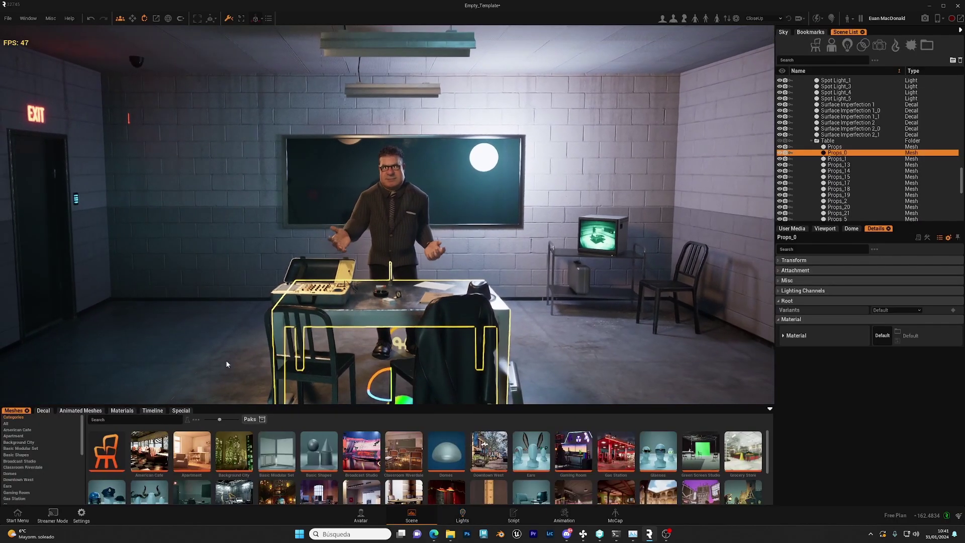
{"action": "left_click", "coordinate": [179, 410]}
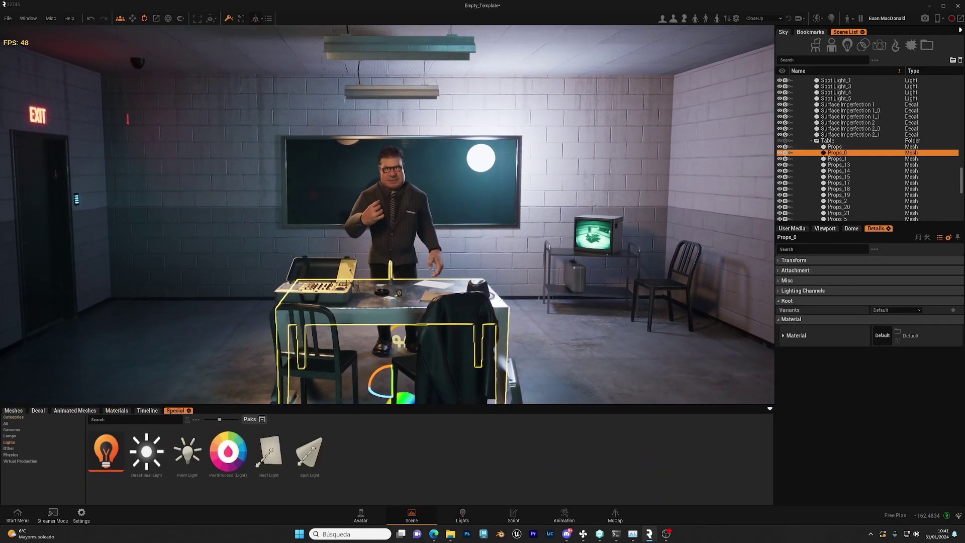